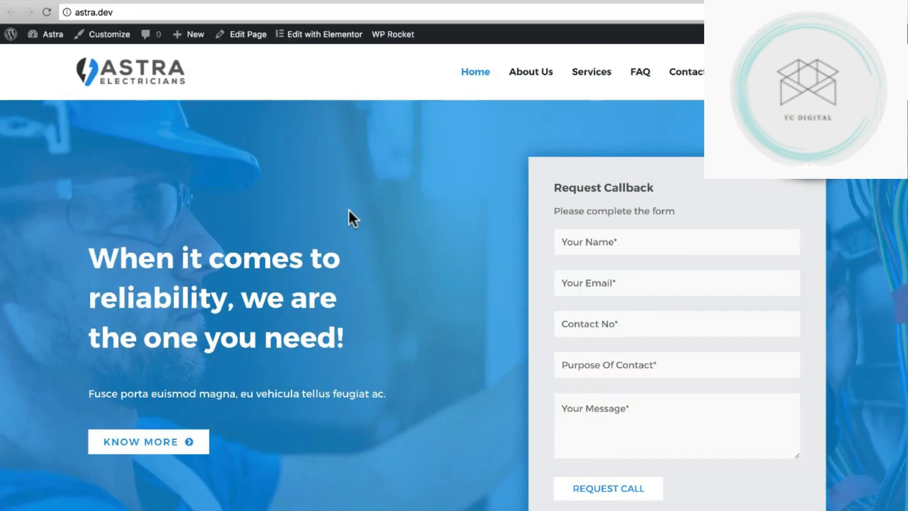
# Compare the homepage's hero and "Quality Work Through" headings on the live page with their animated versions in the page preview.
pyautogui.scroll(-10, 349, 211)
pyautogui.scroll(-2, 349, 216)
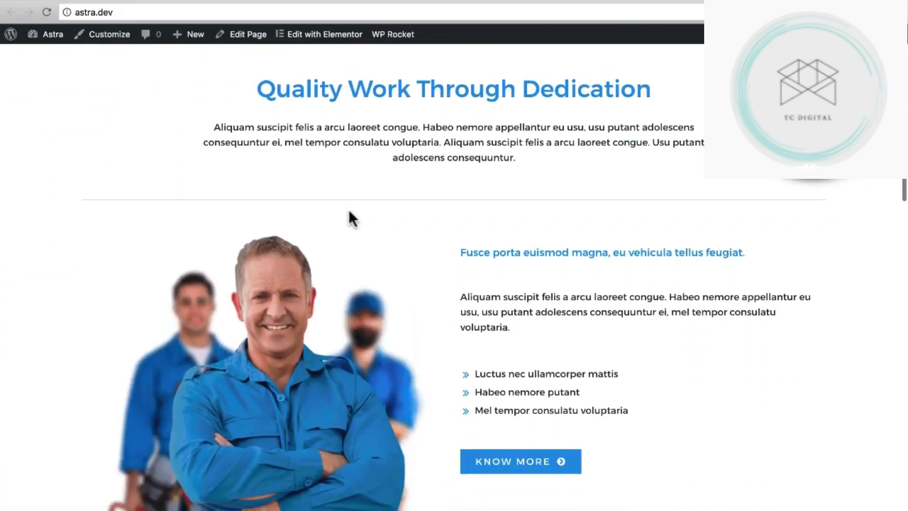
pyautogui.scroll(-8, 348, 210)
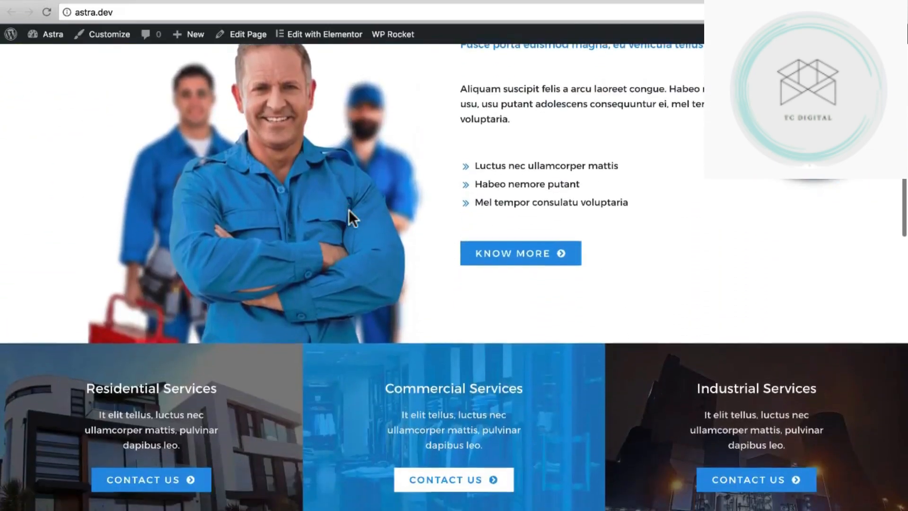
pyautogui.scroll(20, 347, 209)
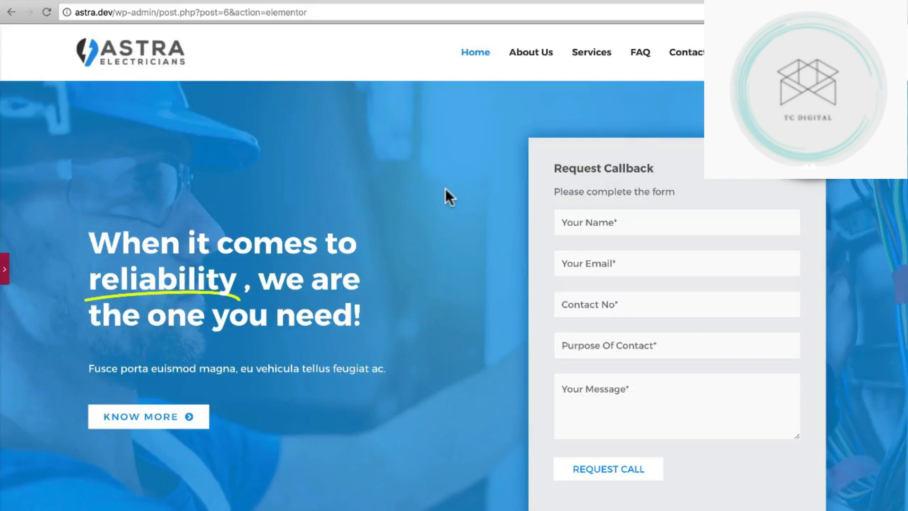
pyautogui.scroll(-10, 446, 189)
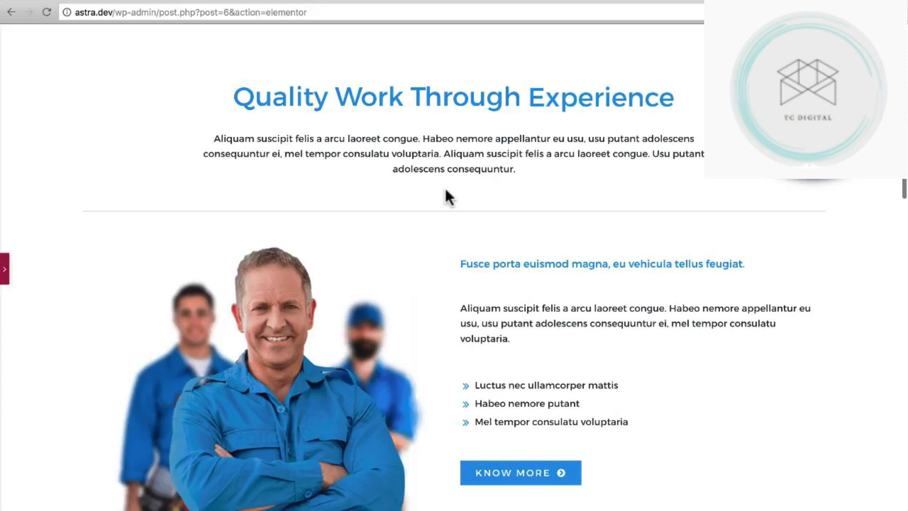
pyautogui.scroll(15, 439, 228)
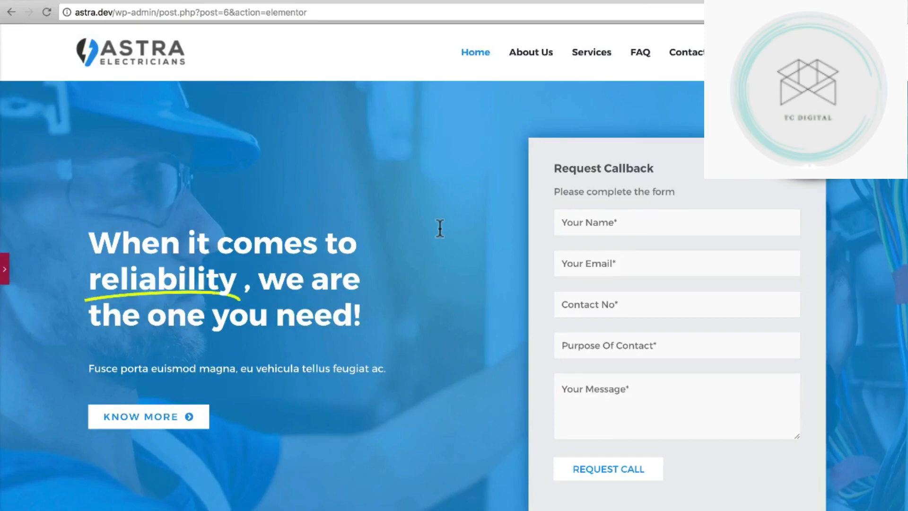
# Leave the preview and look through the widget library, locating the Animated Headline widget among the Pro elements.
pyautogui.press('super+p')
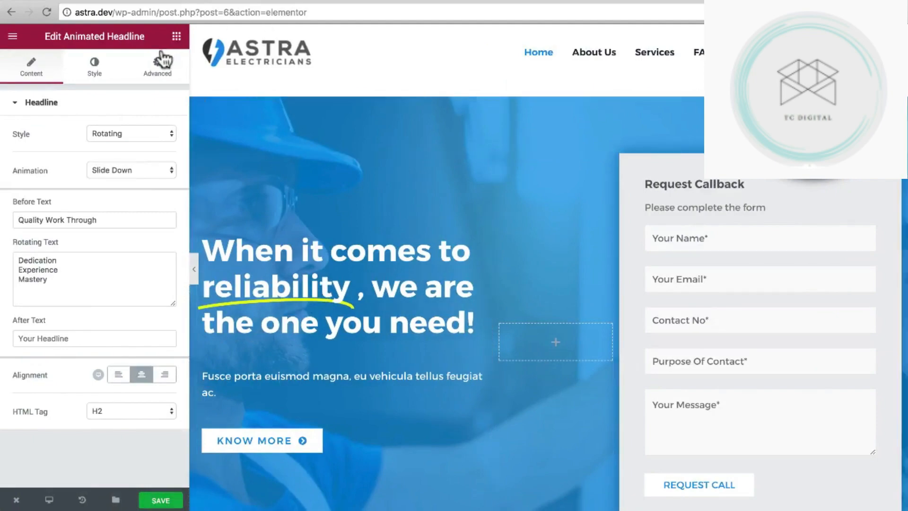
pyautogui.click(176, 37)
pyautogui.scroll(-10, 319, 168)
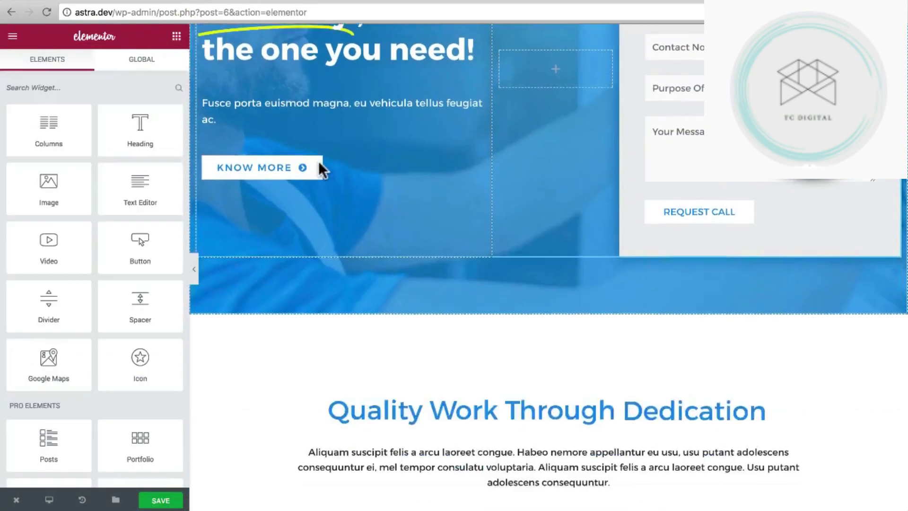
pyautogui.scroll(-5, 319, 161)
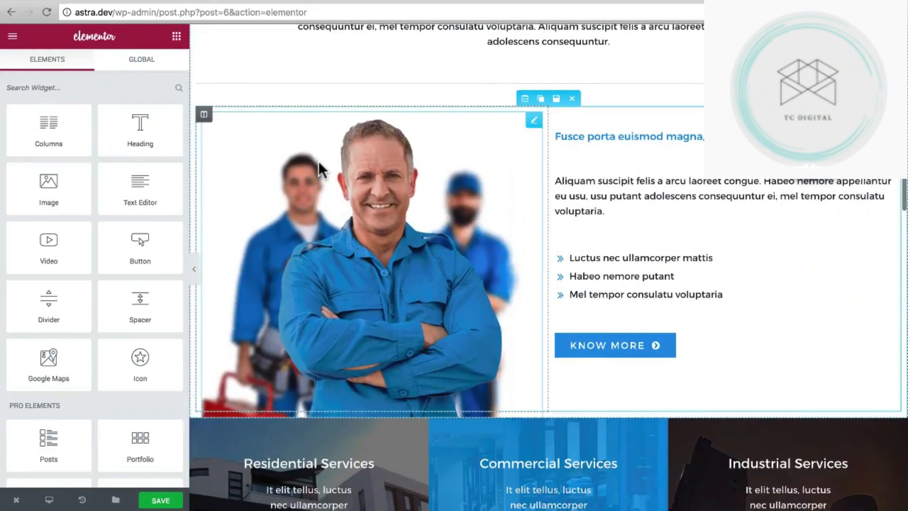
pyautogui.scroll(-6, 149, 180)
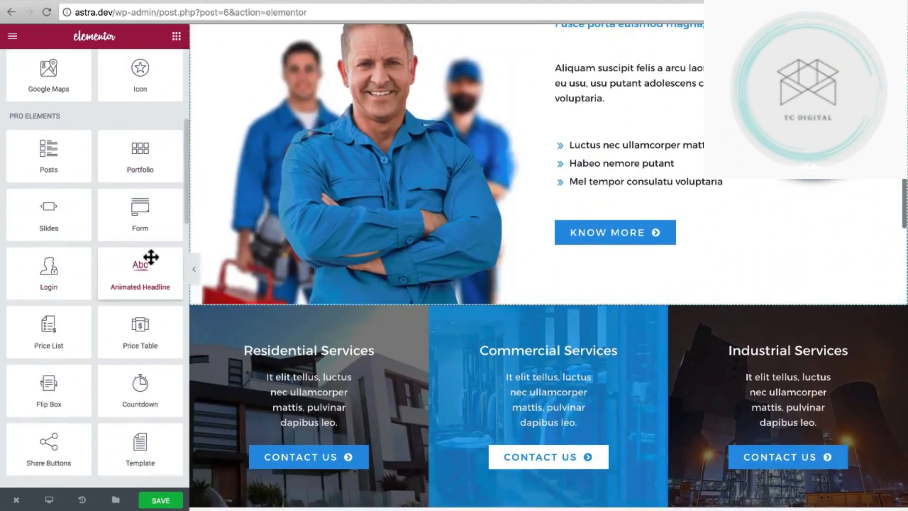
pyautogui.scroll(-1, 150, 256)
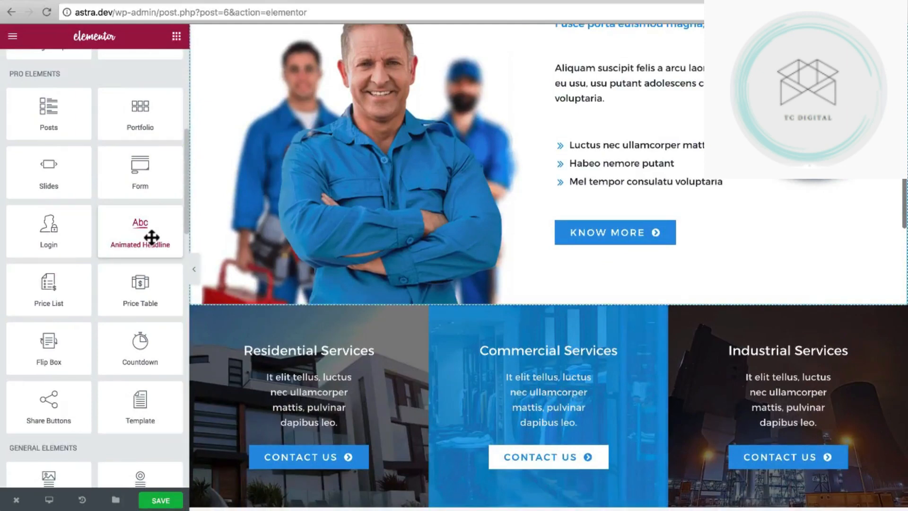
pyautogui.scroll(-5, 152, 237)
pyautogui.scroll(-1, 203, 207)
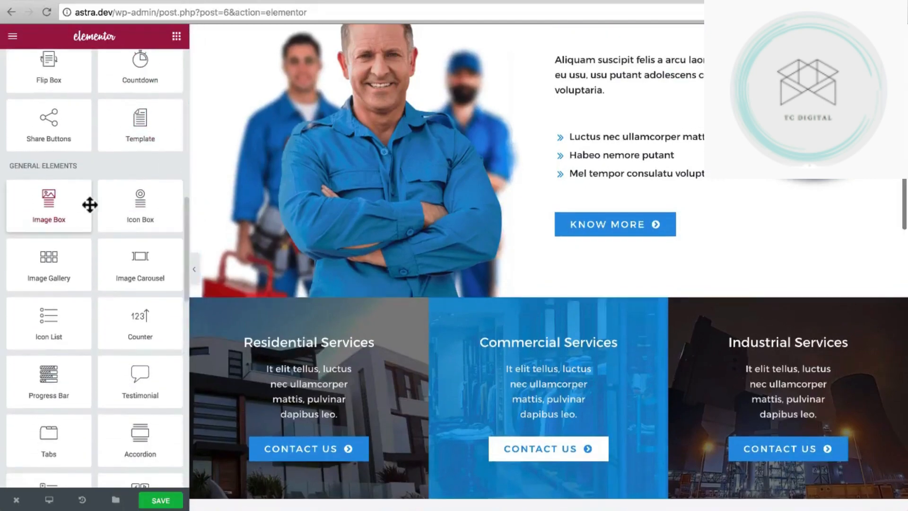
pyautogui.scroll(7, 88, 202)
pyautogui.scroll(-3, 89, 203)
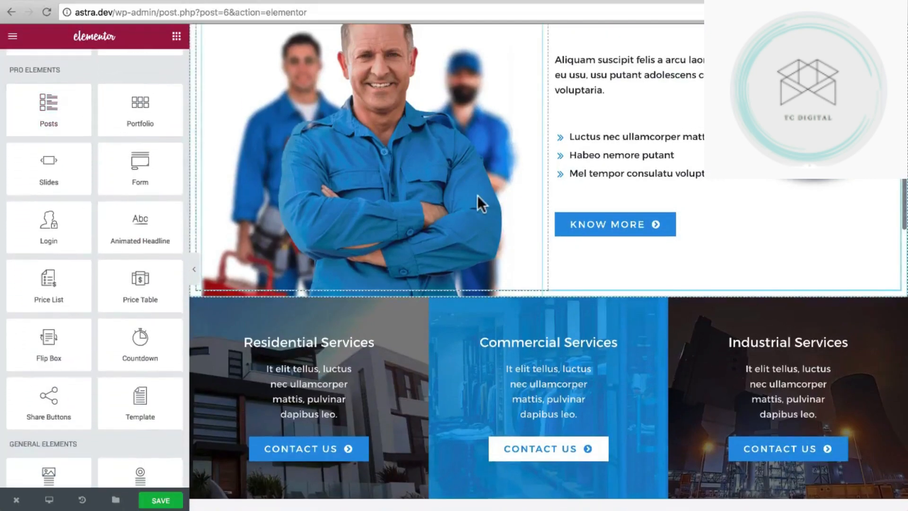
pyautogui.scroll(10, 478, 195)
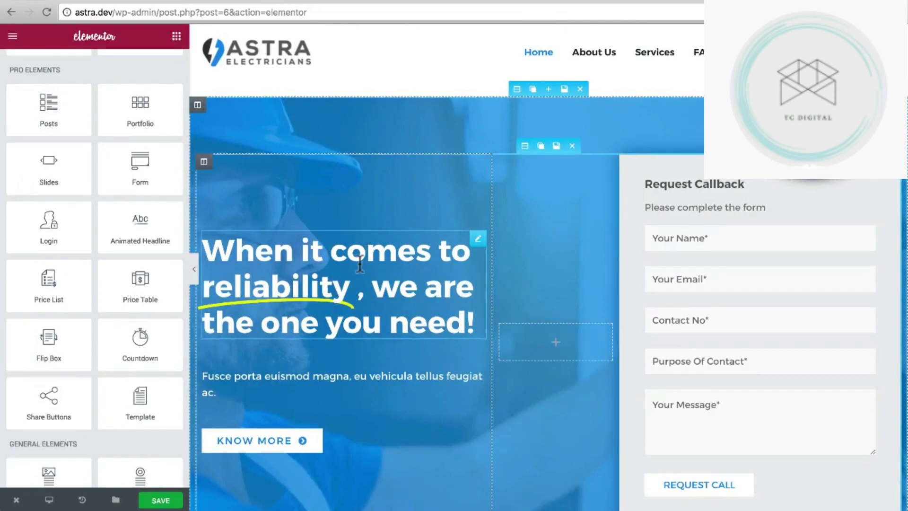
# Open the hero's animated headline for editing, check its style options, and look at the "Quality Work Through" headline for comparison.
pyautogui.click(359, 263)
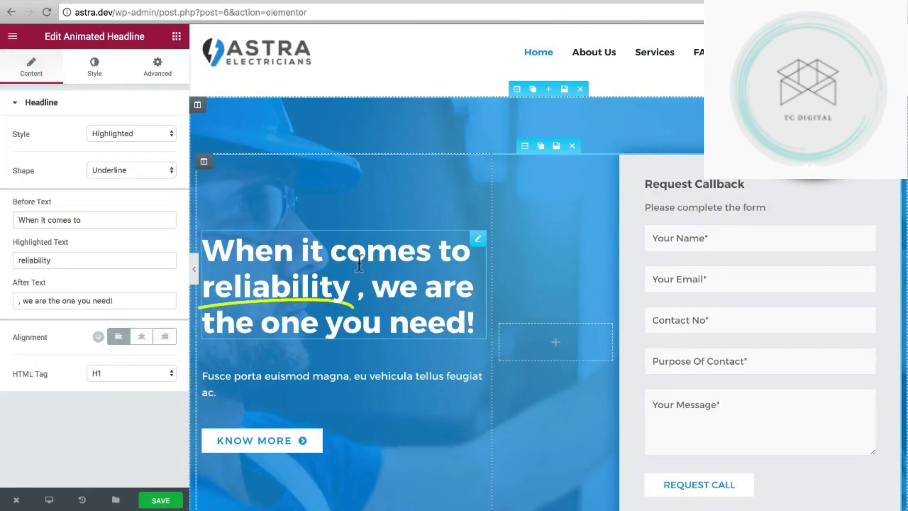
pyautogui.click(135, 131)
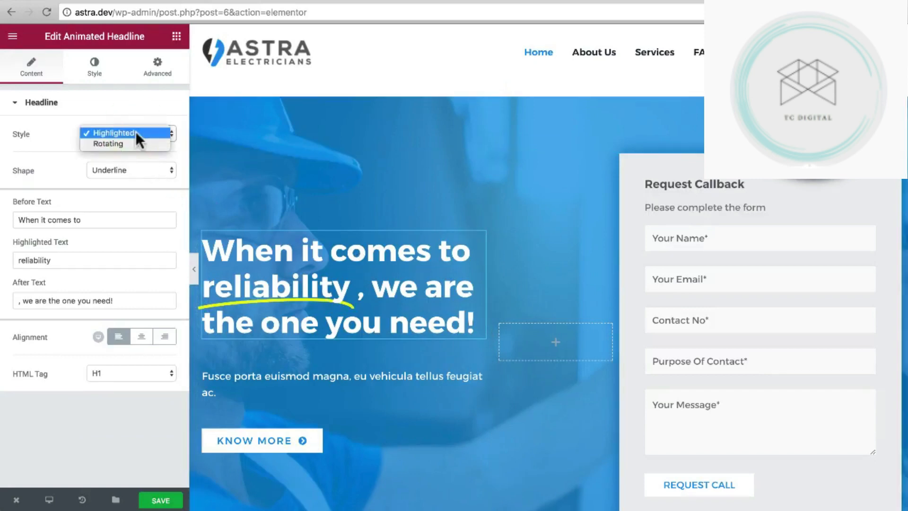
pyautogui.click(135, 131)
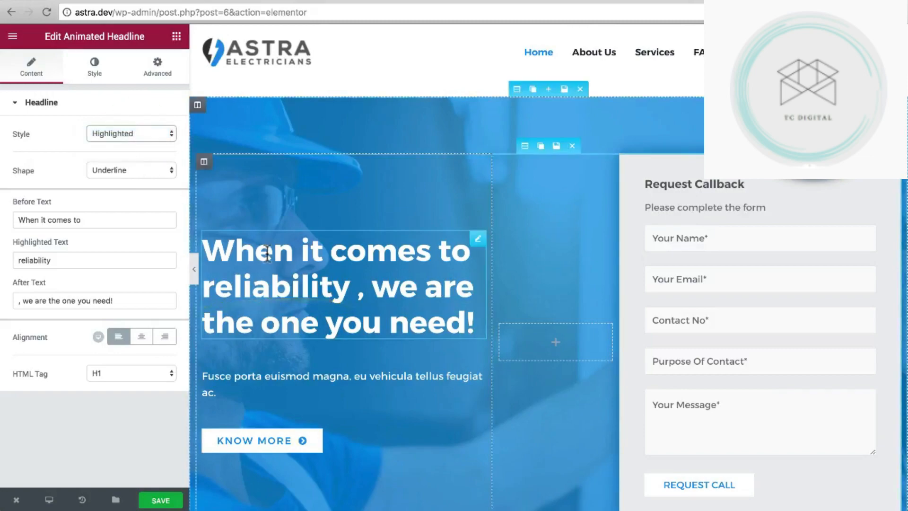
pyautogui.scroll(-10, 267, 253)
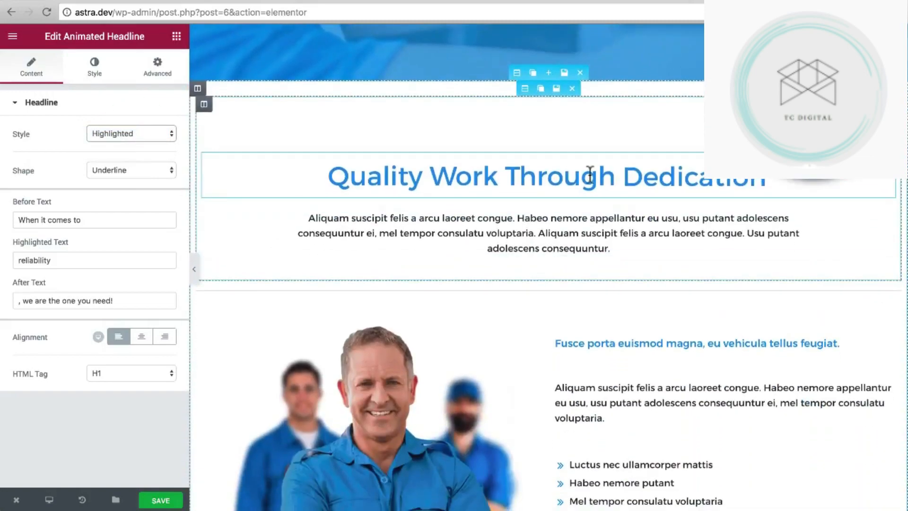
pyautogui.scroll(10, 444, 192)
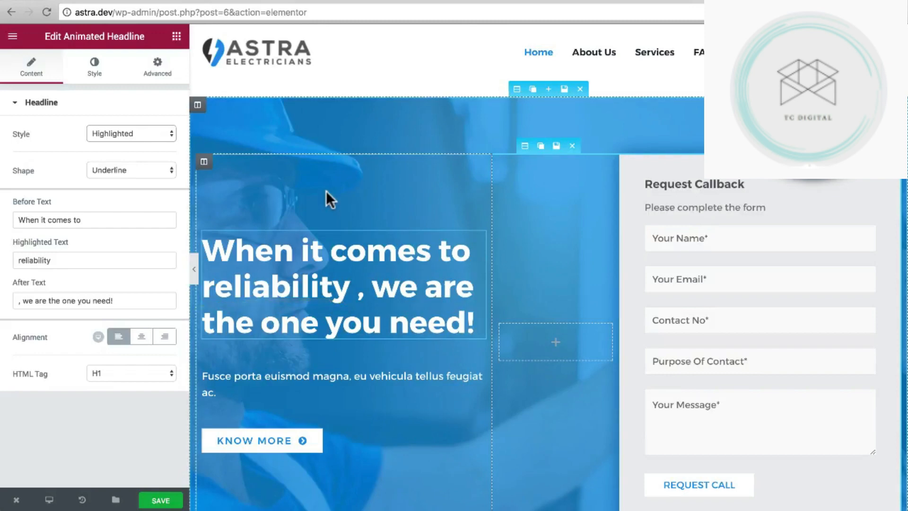
# Try the Rotating style on the hero headline, and return it to Highlighted.
pyautogui.click(142, 133)
pyautogui.click(140, 141)
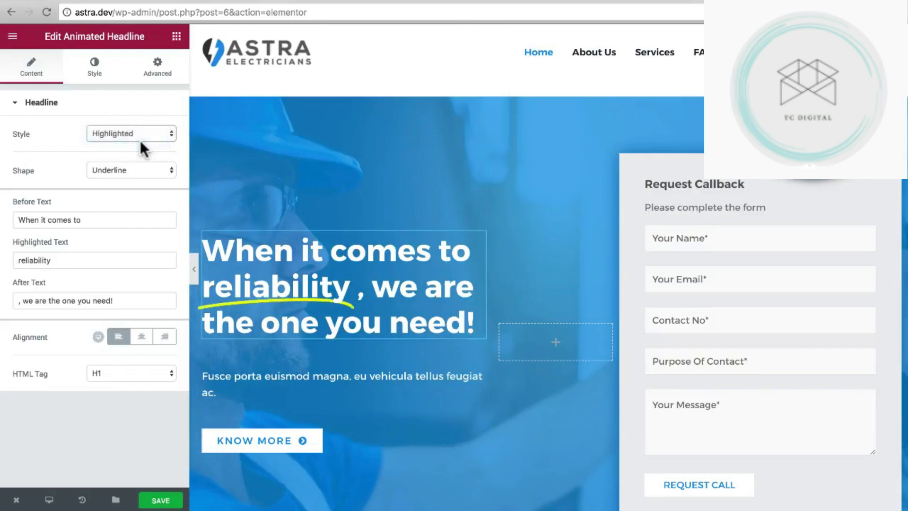
pyautogui.click(141, 130)
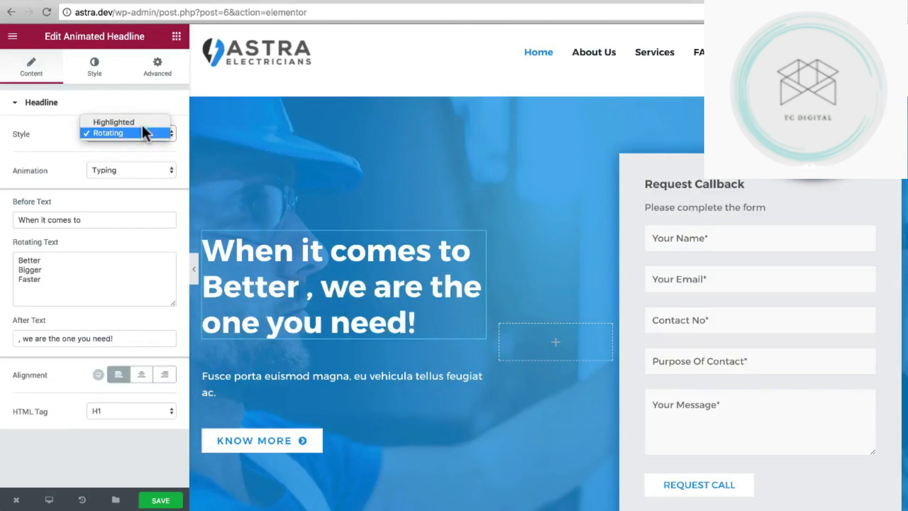
pyautogui.click(141, 124)
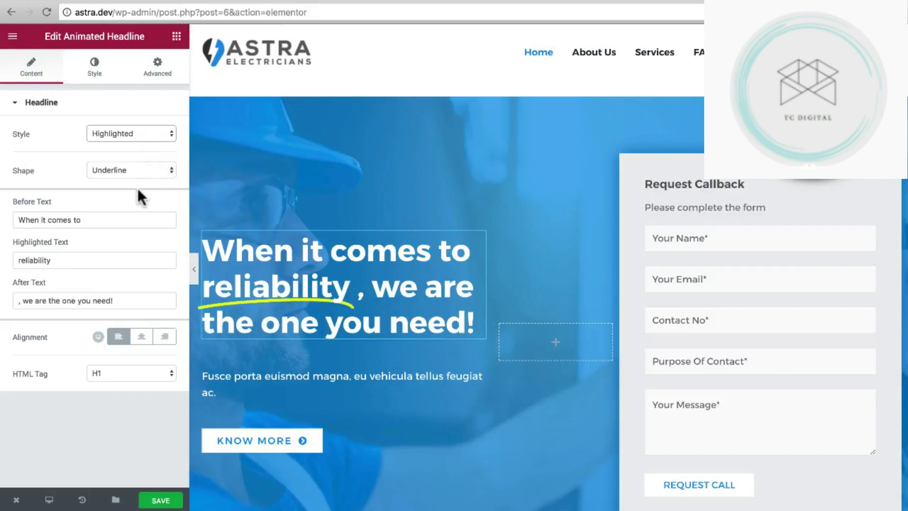
# Try the Curly, Circle and Double highlight shapes on the word "reliability" in the hero headline.
pyautogui.click(140, 173)
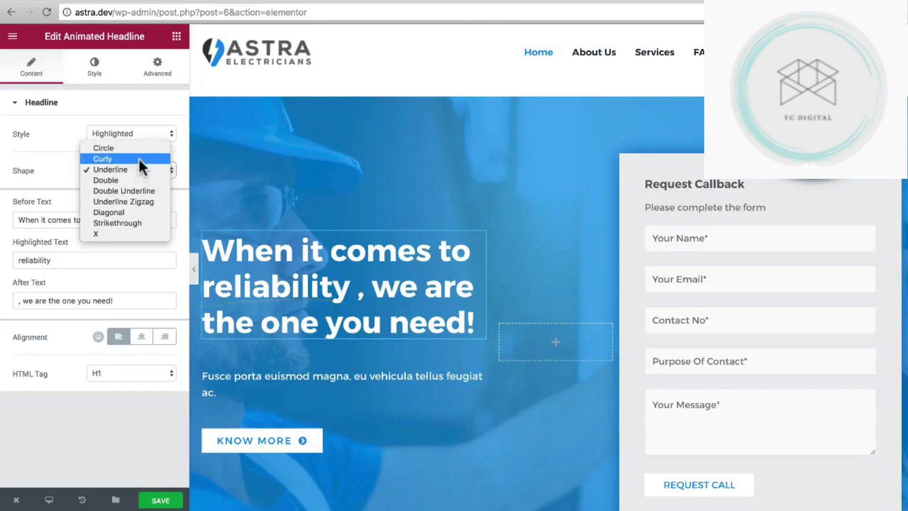
pyautogui.click(138, 158)
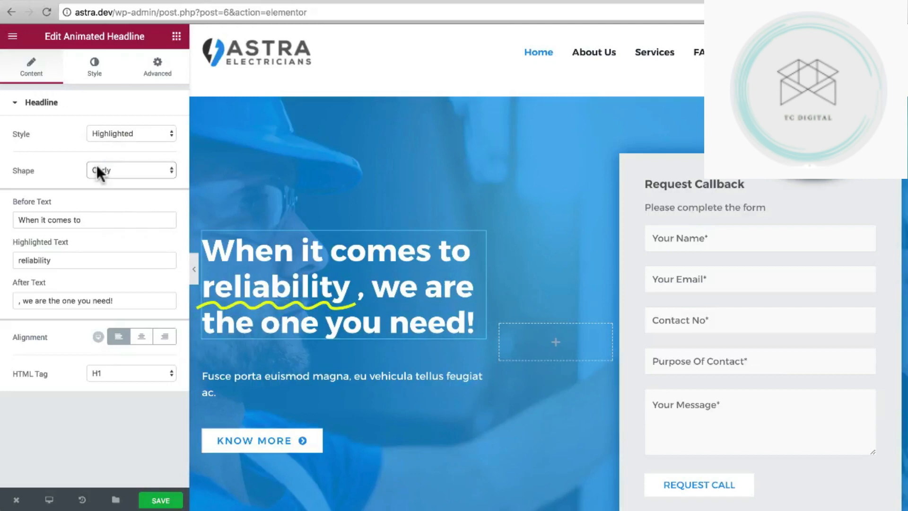
pyautogui.click(97, 167)
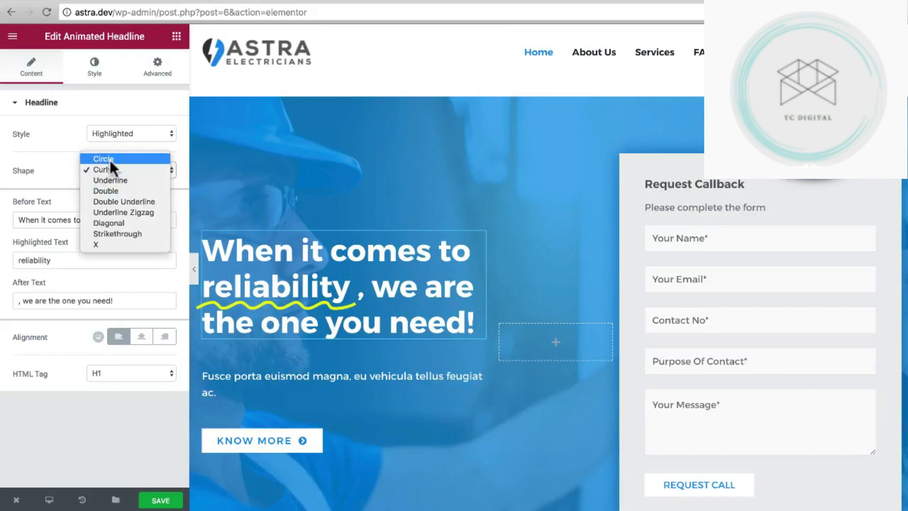
pyautogui.click(110, 159)
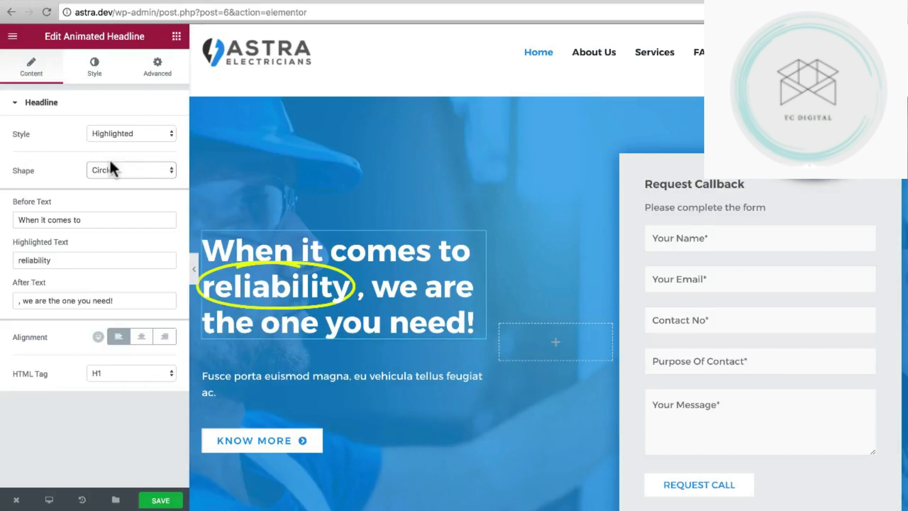
pyautogui.click(114, 169)
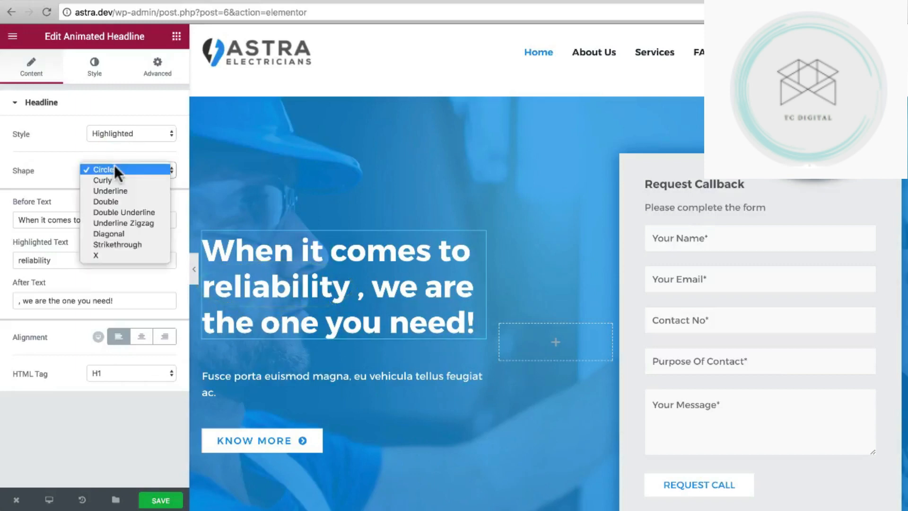
pyautogui.click(112, 202)
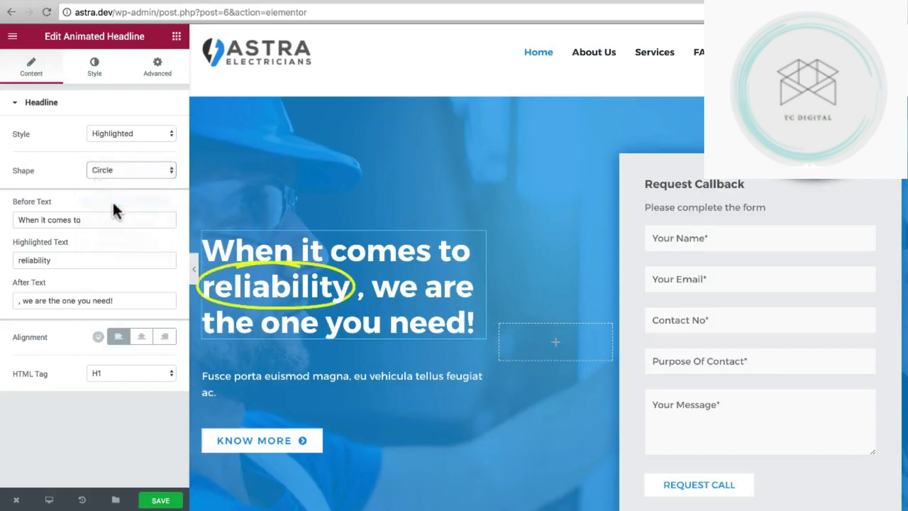
# Set the hero headline's highlight shape to X and review its before text and highlighted text "reliability".
pyautogui.click(132, 168)
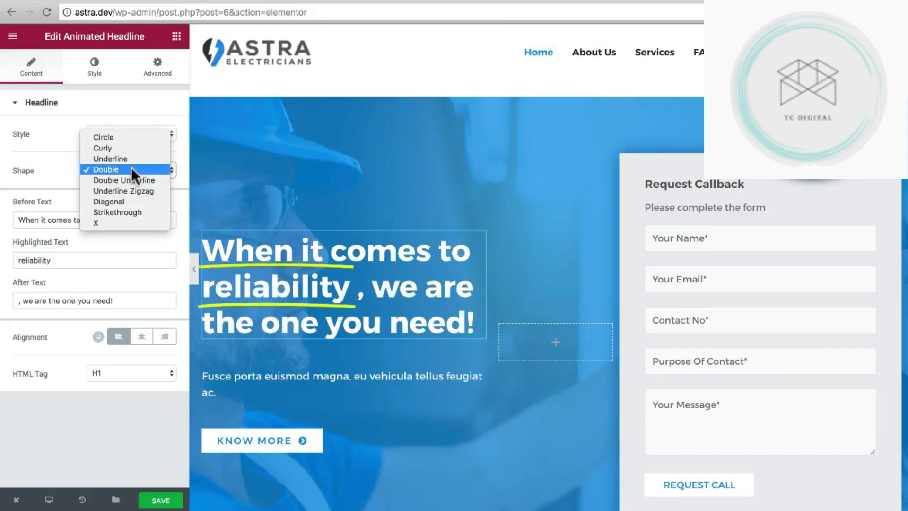
pyautogui.click(103, 222)
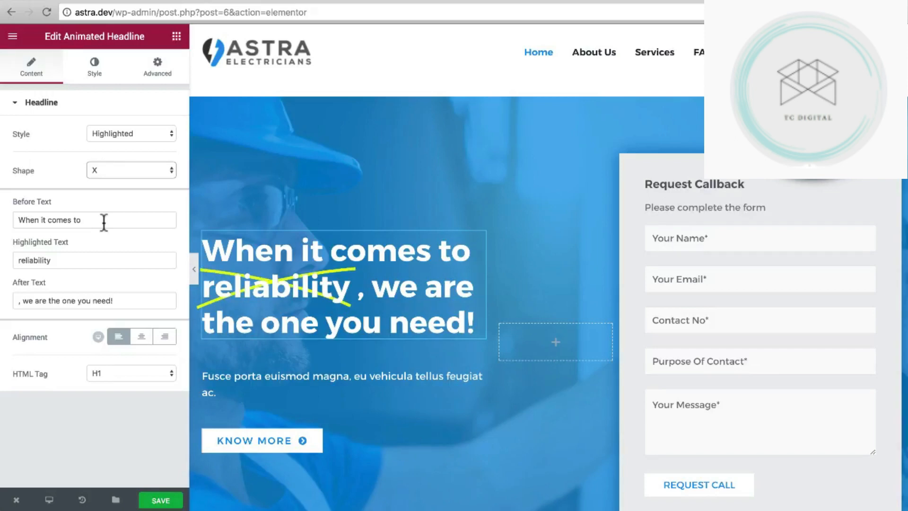
pyautogui.tripleClick(104, 221)
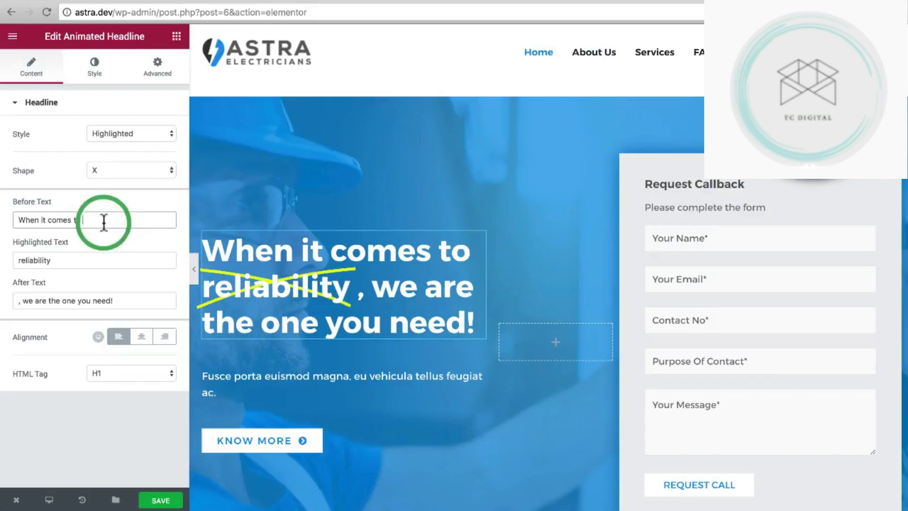
pyautogui.doubleClick(33, 260)
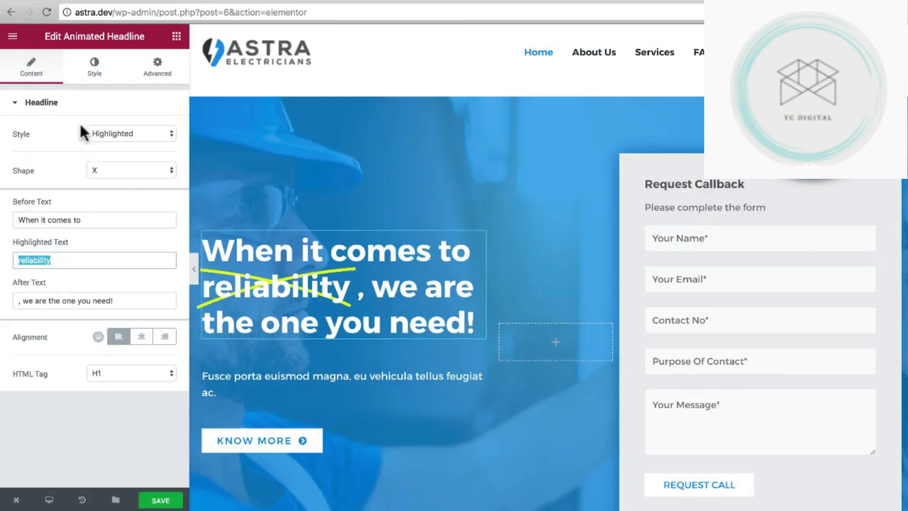
# Set the highlight shape's width to 20 and look over the headline's text color and typography options.
pyautogui.click(101, 74)
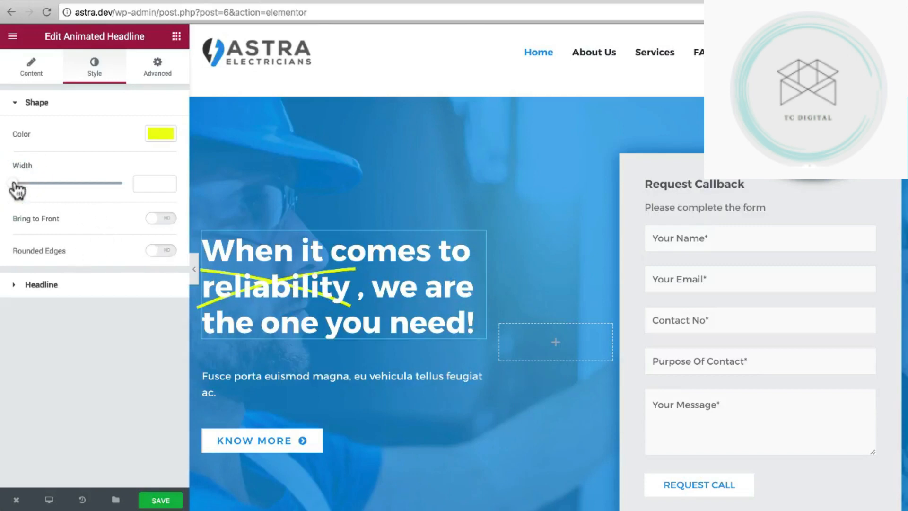
pyautogui.moveTo(18, 182); pyautogui.dragTo(124, 182)
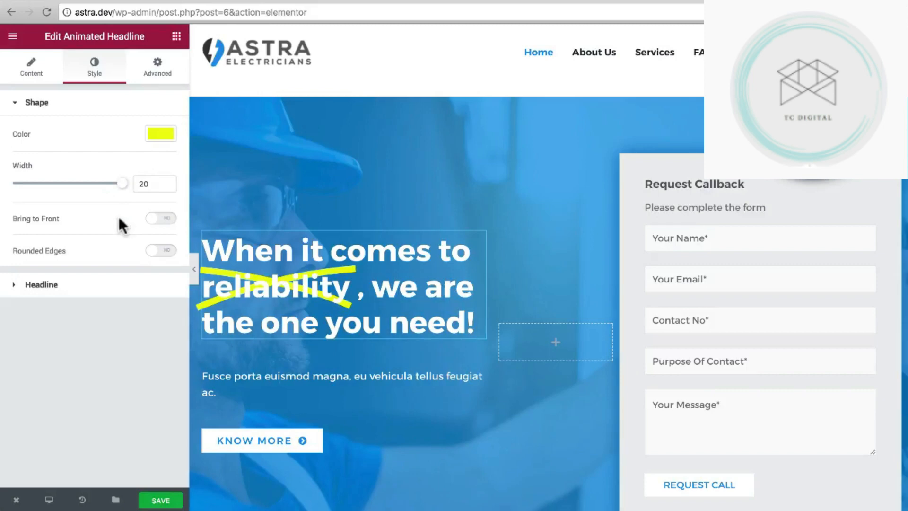
pyautogui.click(14, 285)
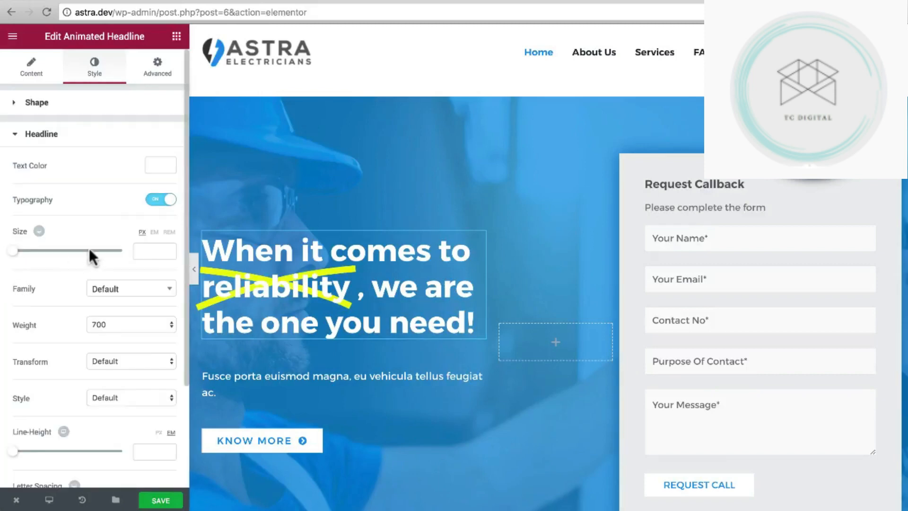
pyautogui.scroll(-3, 70, 267)
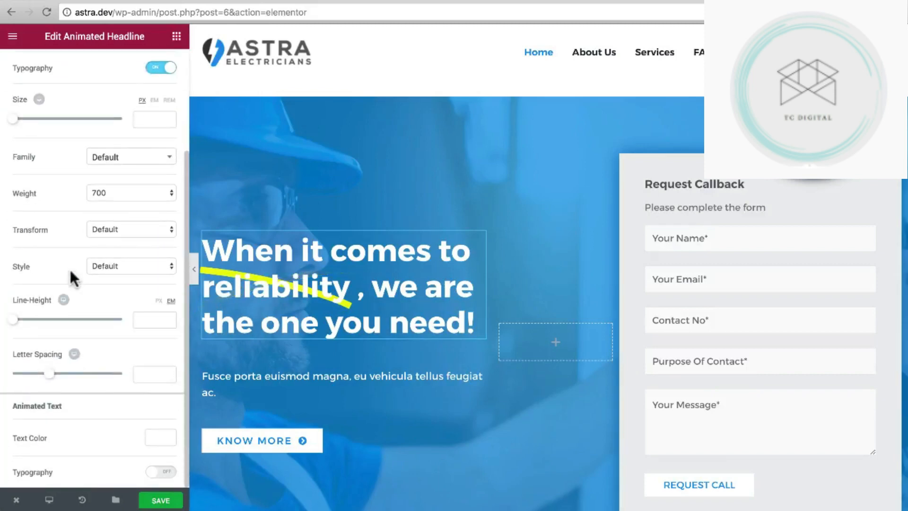
# Set the hero headline's highlight shape to Underline.
pyautogui.scroll(3, 70, 265)
pyautogui.click(40, 75)
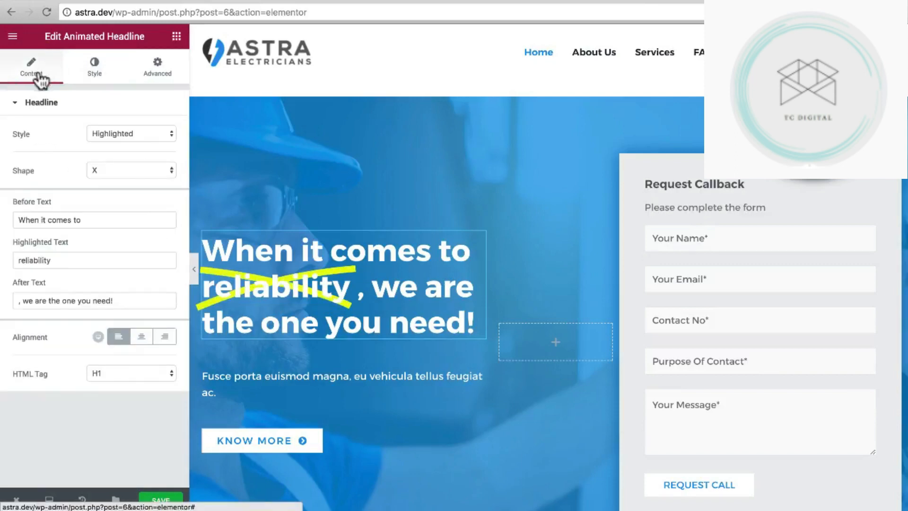
pyautogui.click(117, 134)
pyautogui.click(36, 113)
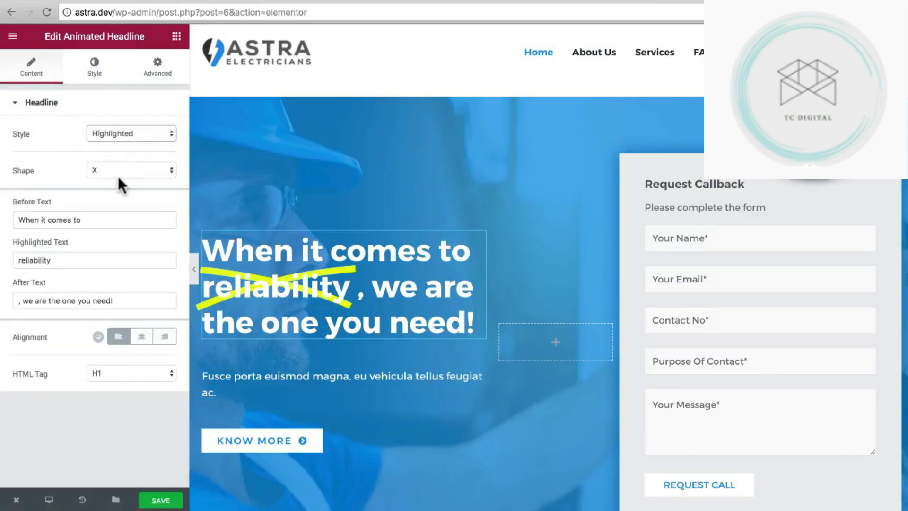
pyautogui.click(120, 168)
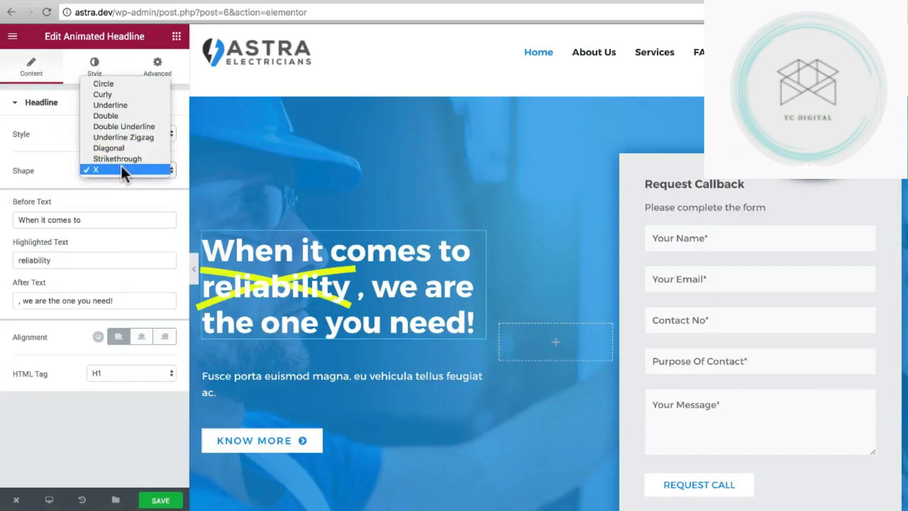
pyautogui.click(126, 107)
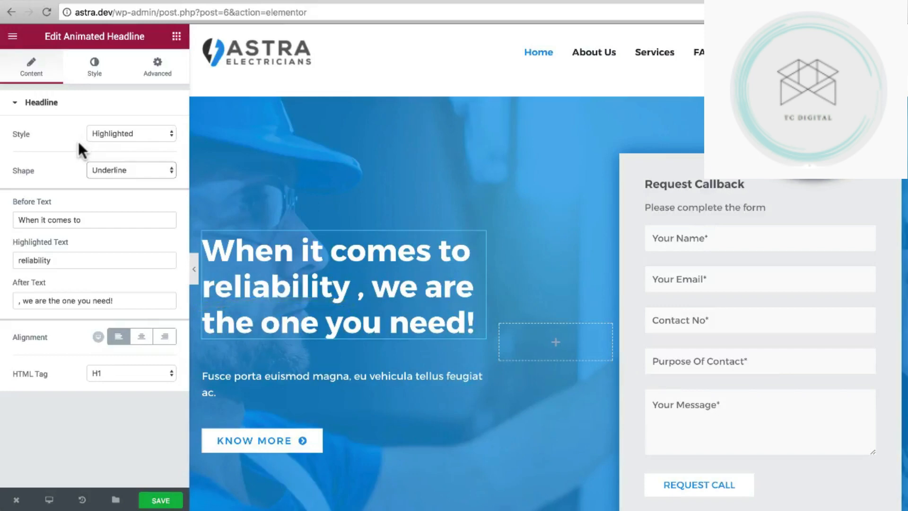
# Preview the homepage with the underlined hero headline, compare it with the live astra.dev page, and return to the editor.
pyautogui.press('super+p')
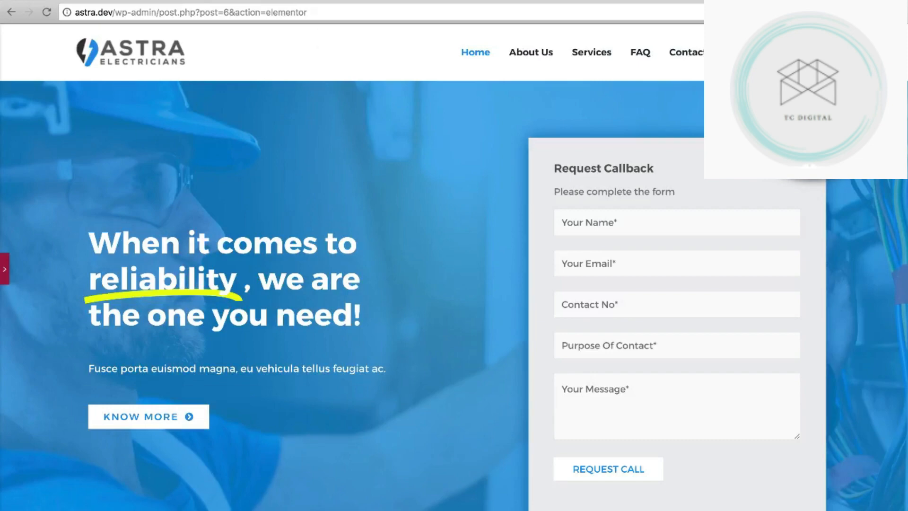
pyautogui.click(650, 1)
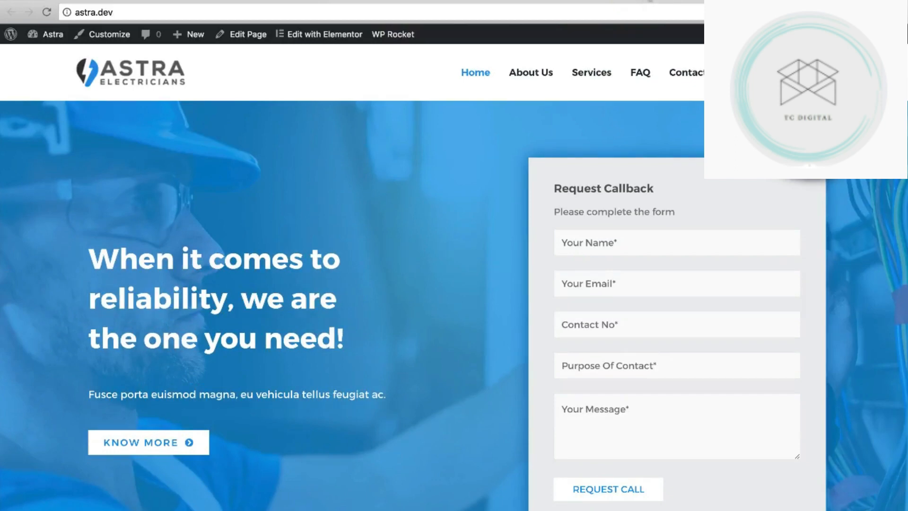
pyautogui.hotkey('ctrl', 'shift', 'Tab')
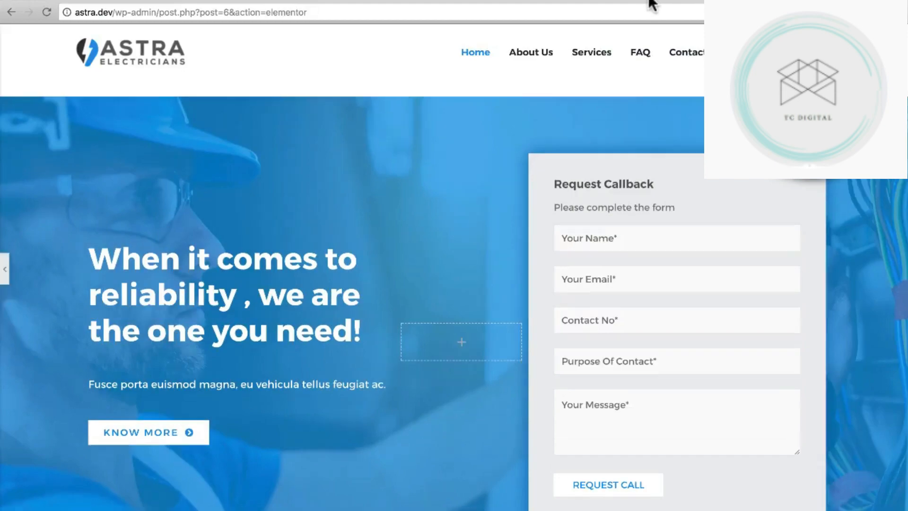
# Open the "Quality Work Through" rotating headline for editing and try the Typing animation on it.
pyautogui.scroll(-5, 557, 104)
pyautogui.scroll(-8, 530, 118)
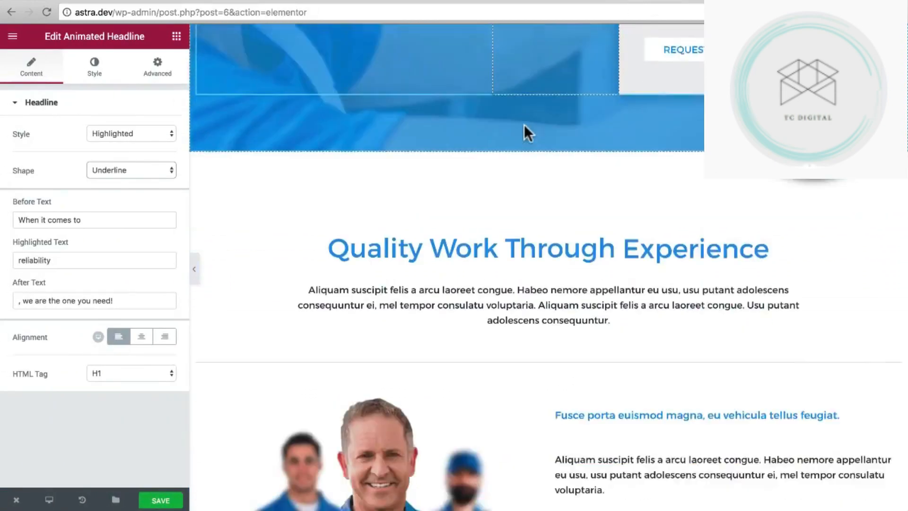
pyautogui.click(487, 66)
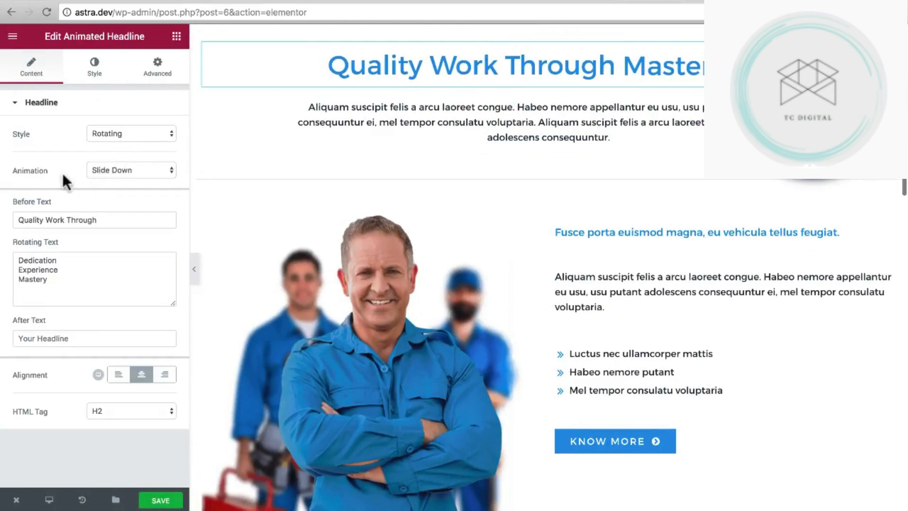
pyautogui.click(136, 170)
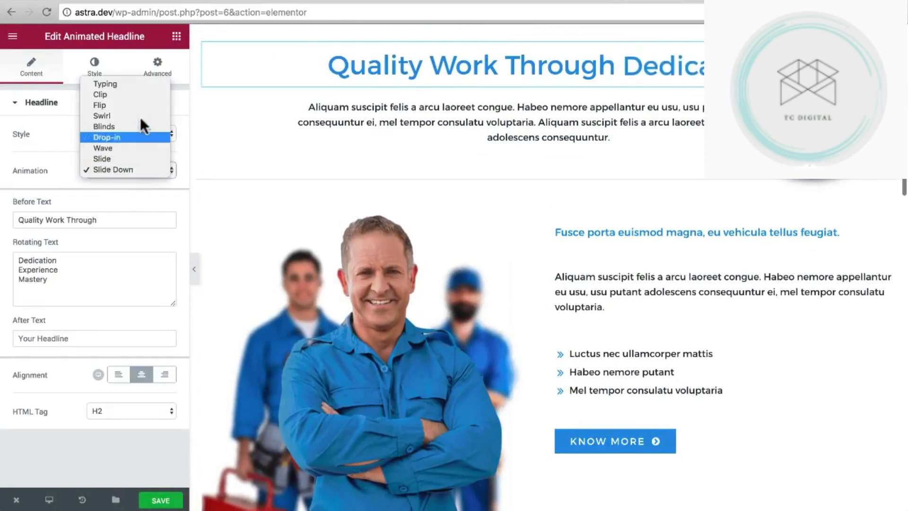
pyautogui.click(143, 82)
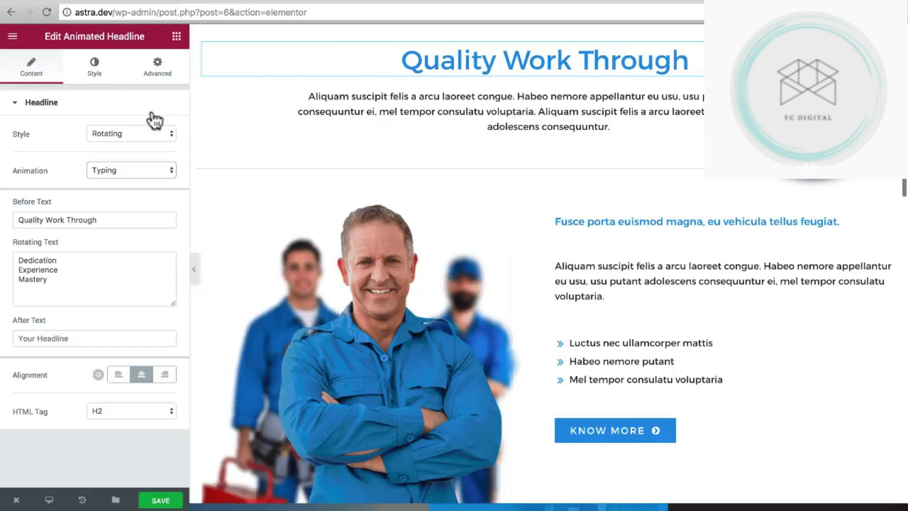
# Try the Clip, Flip and Swirl animations on the "Quality Work Through" headline.
pyautogui.click(138, 165)
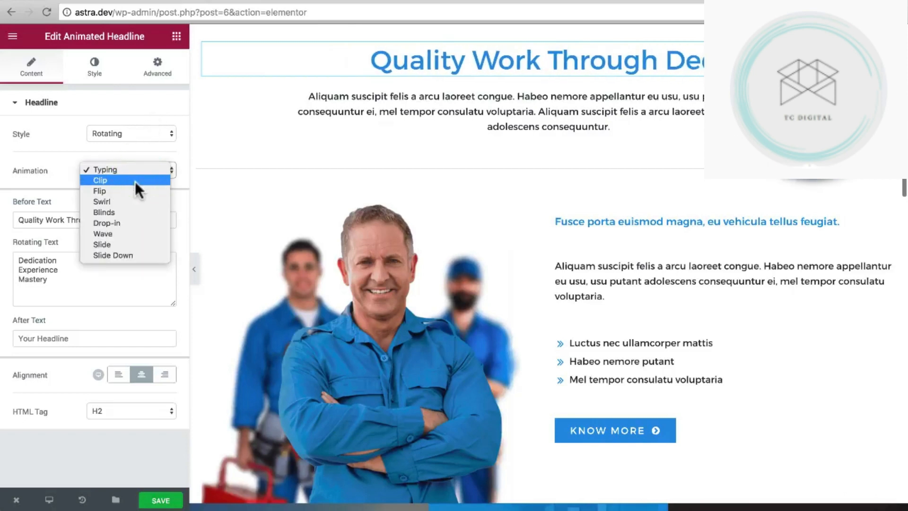
pyautogui.click(134, 180)
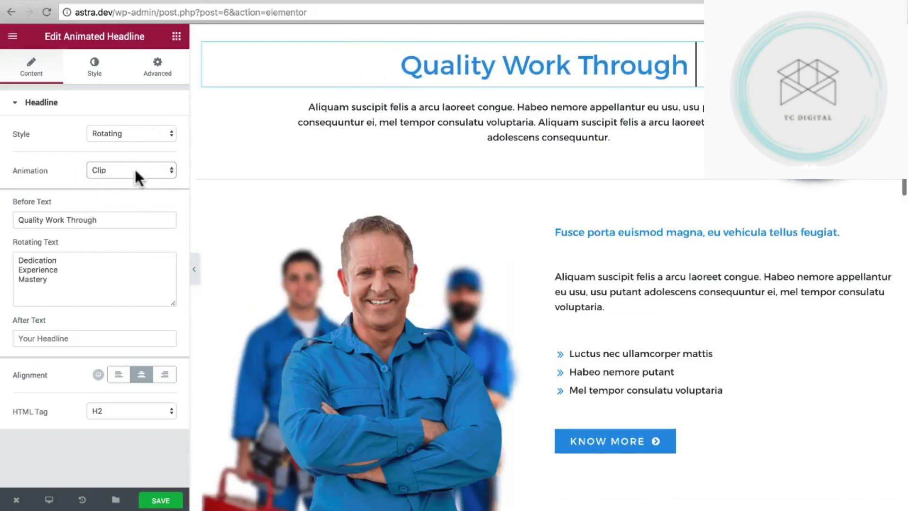
pyautogui.click(135, 169)
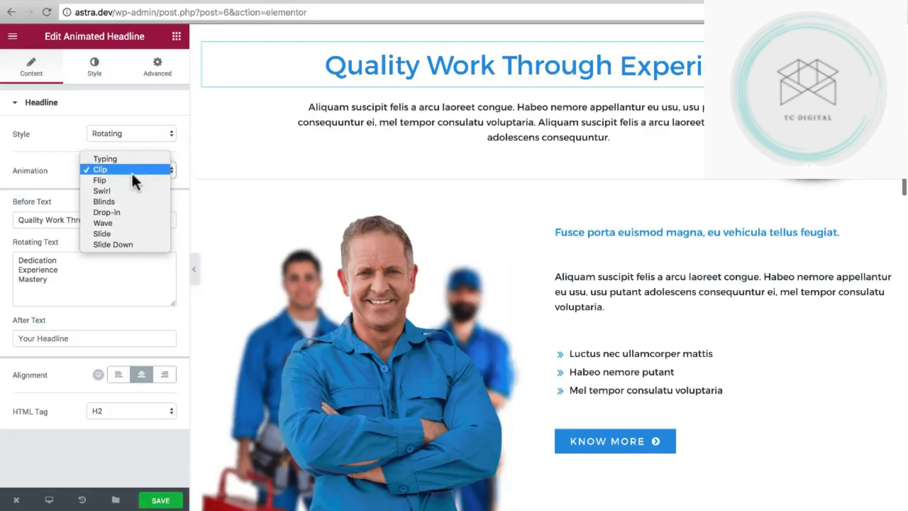
pyautogui.click(128, 179)
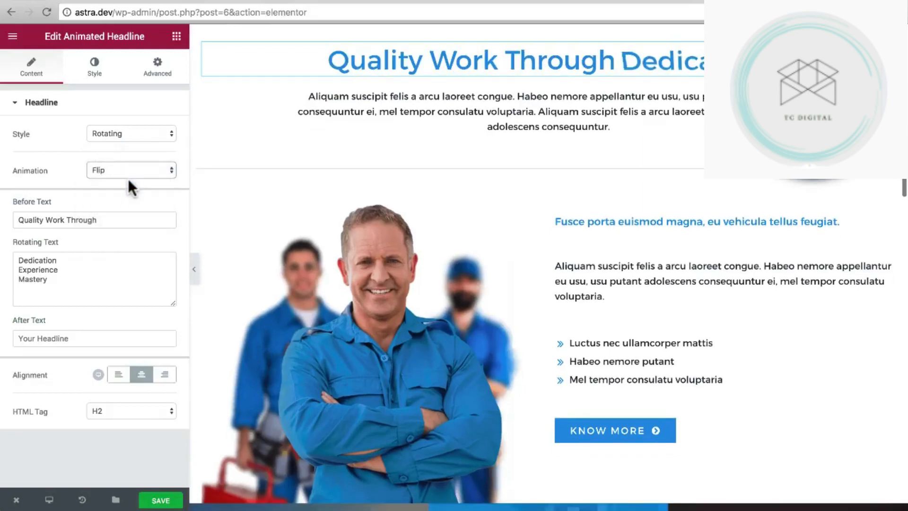
pyautogui.click(127, 178)
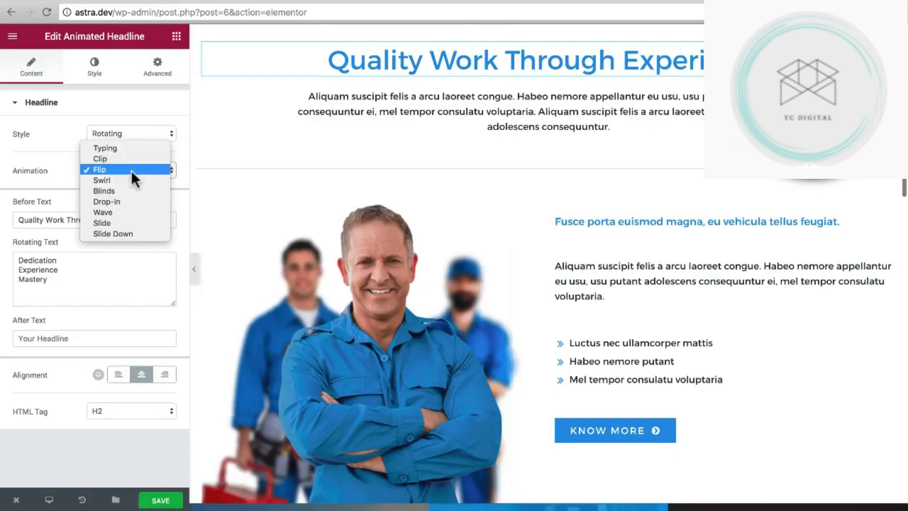
pyautogui.click(127, 179)
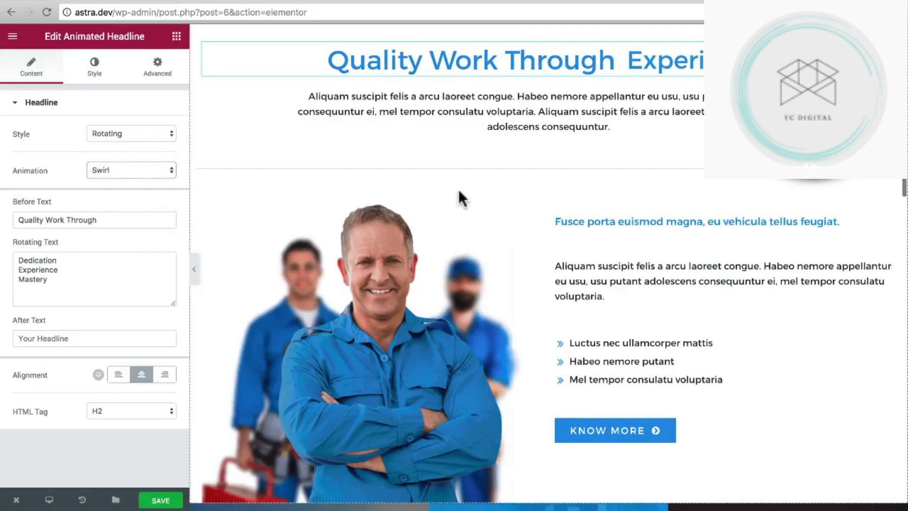
# Try the Slide animation on the "Quality Work Through" headline, and return it to Slide Down.
pyautogui.scroll(5, 458, 189)
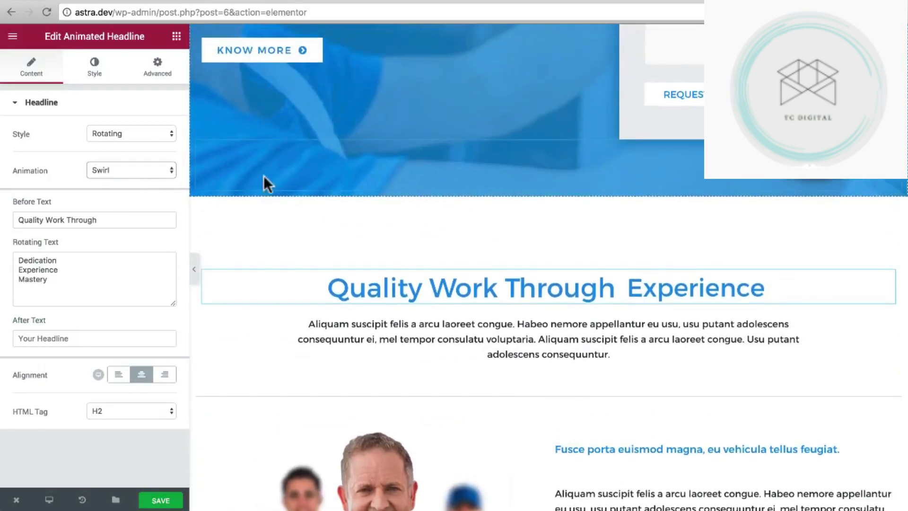
pyautogui.click(107, 171)
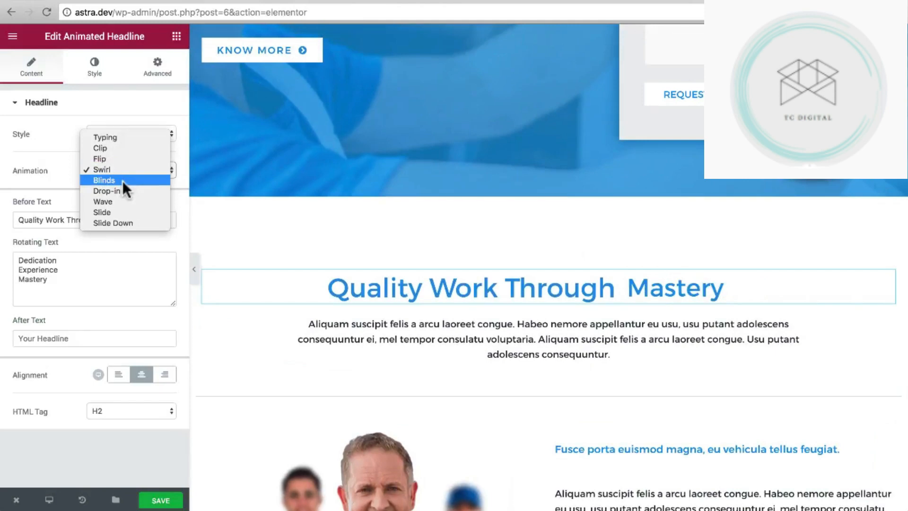
pyautogui.click(117, 208)
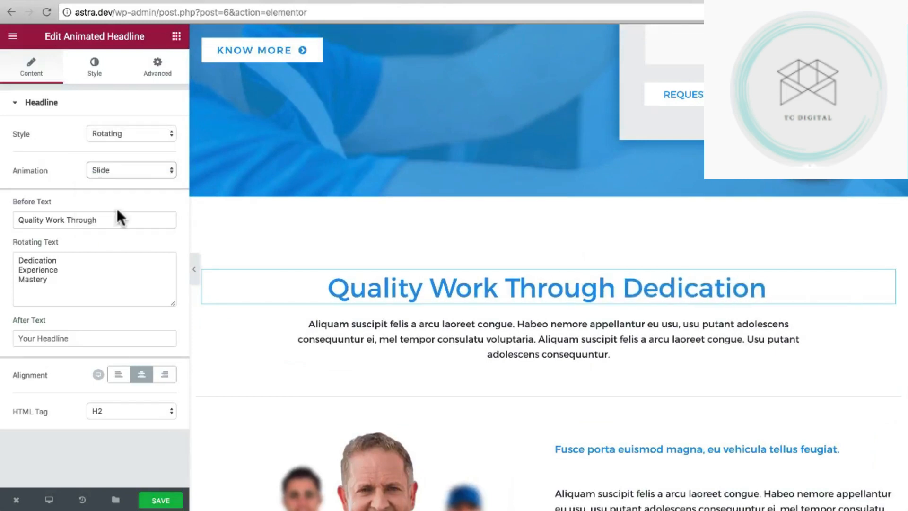
pyautogui.click(112, 175)
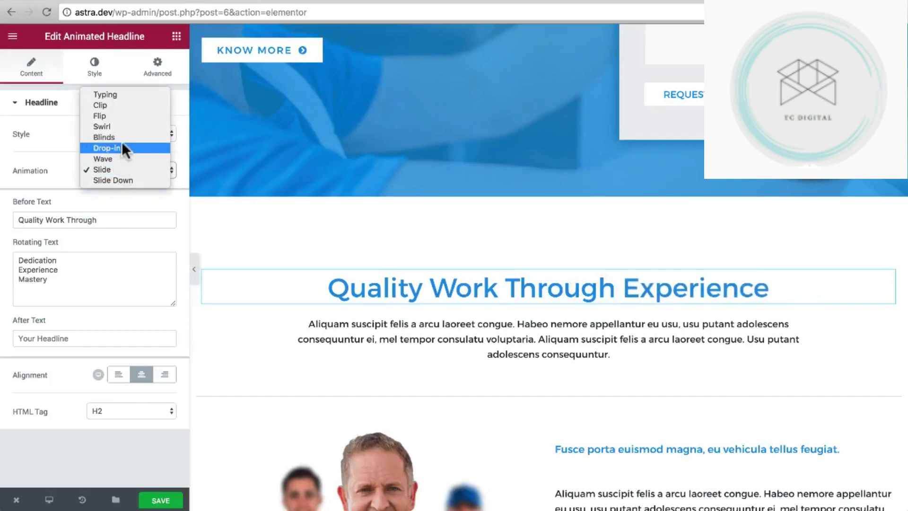
pyautogui.click(124, 177)
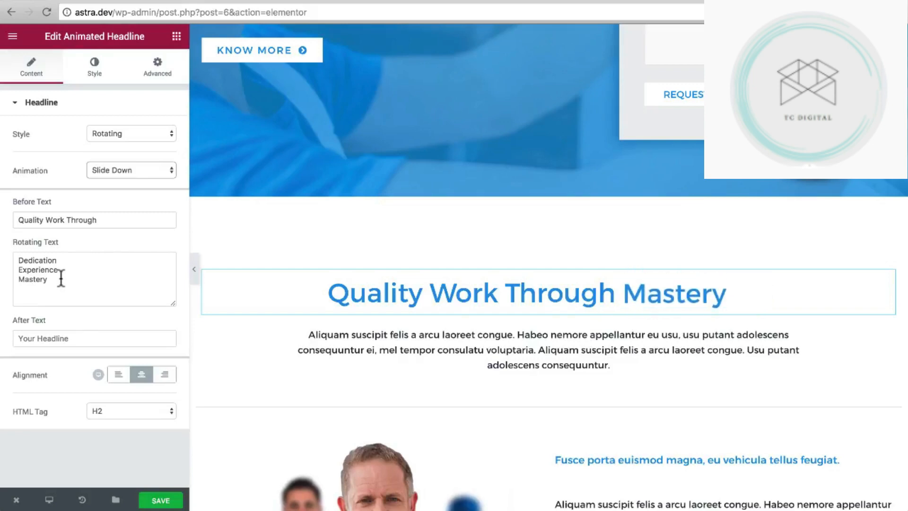
# Look over the rotating headline's text color and typography options, and preview the homepage from the hero section.
pyautogui.click(89, 72)
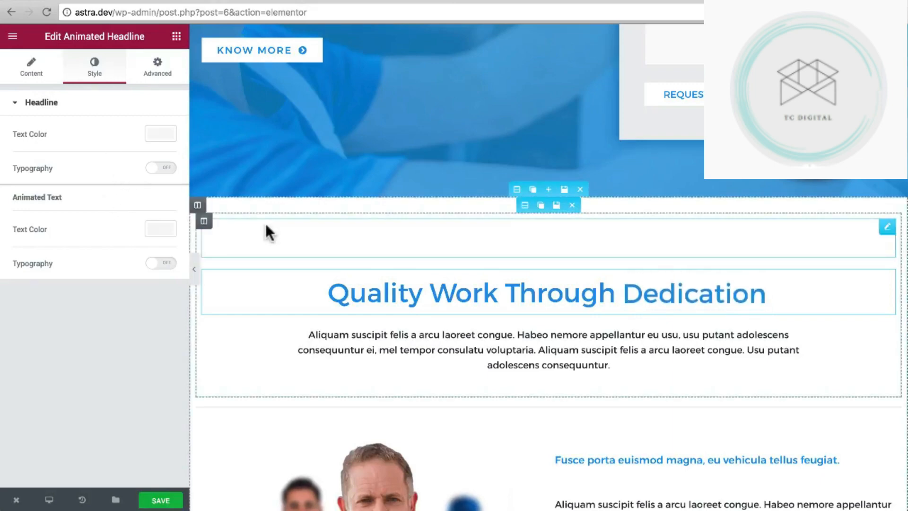
pyautogui.scroll(-3, 265, 223)
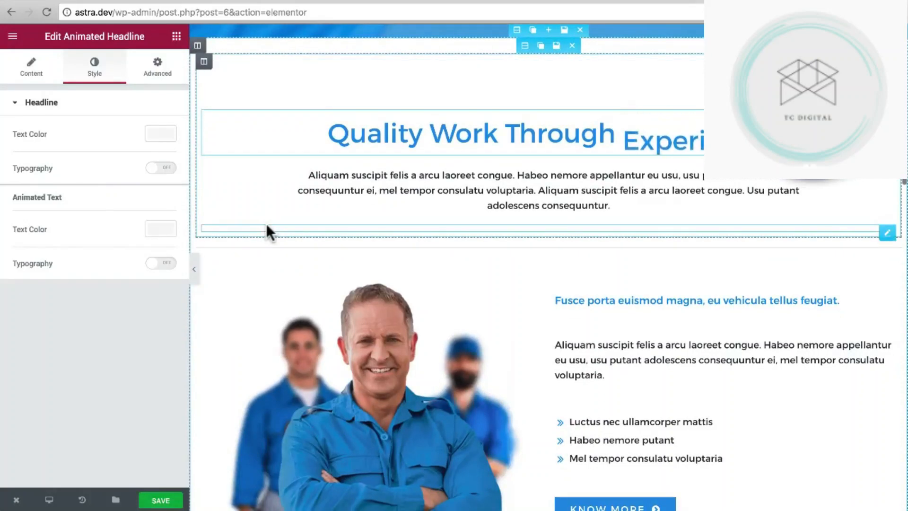
pyautogui.scroll(10, 266, 224)
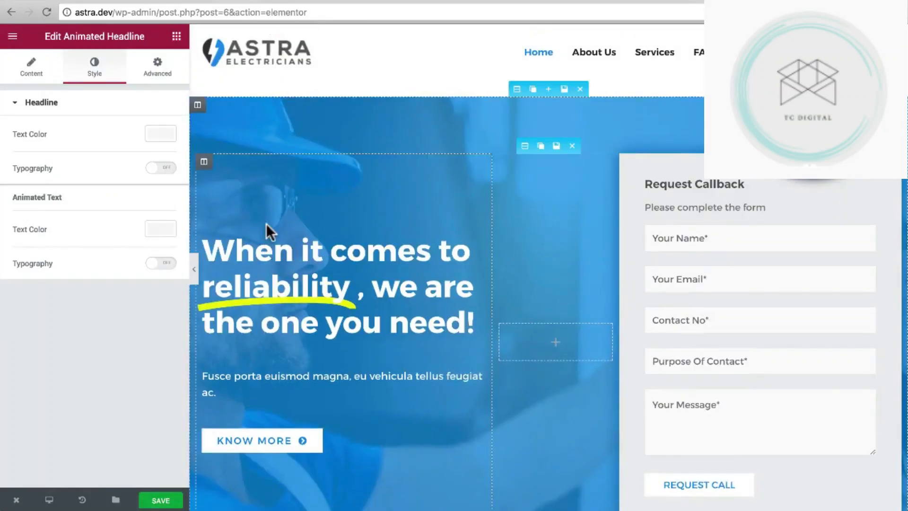
pyautogui.press('super+p')
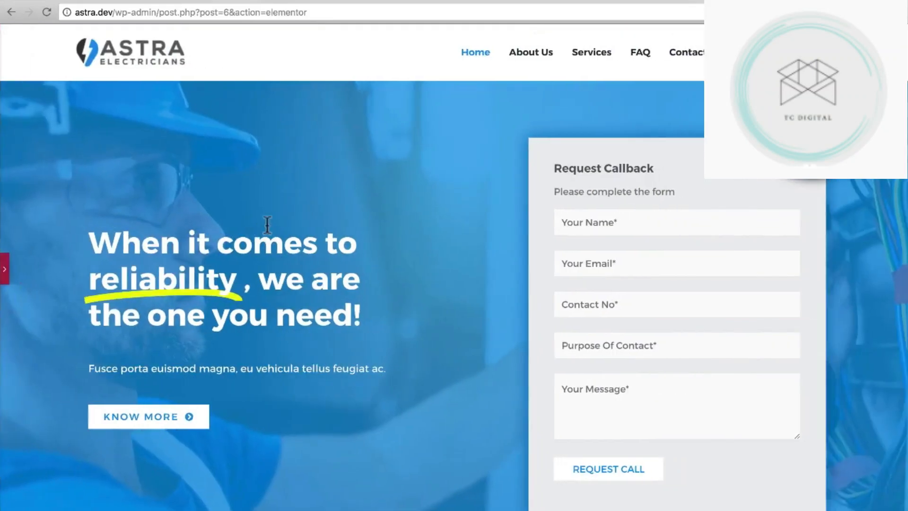